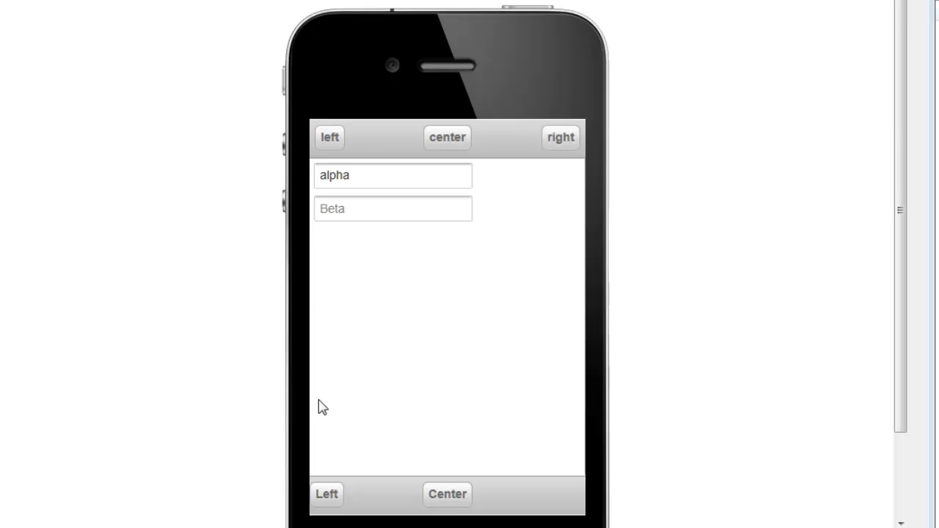
Test the header and footer button visibility in the phone preview by changing the first field to alpha2
{"action": "left_click", "coordinate": [350, 175]}
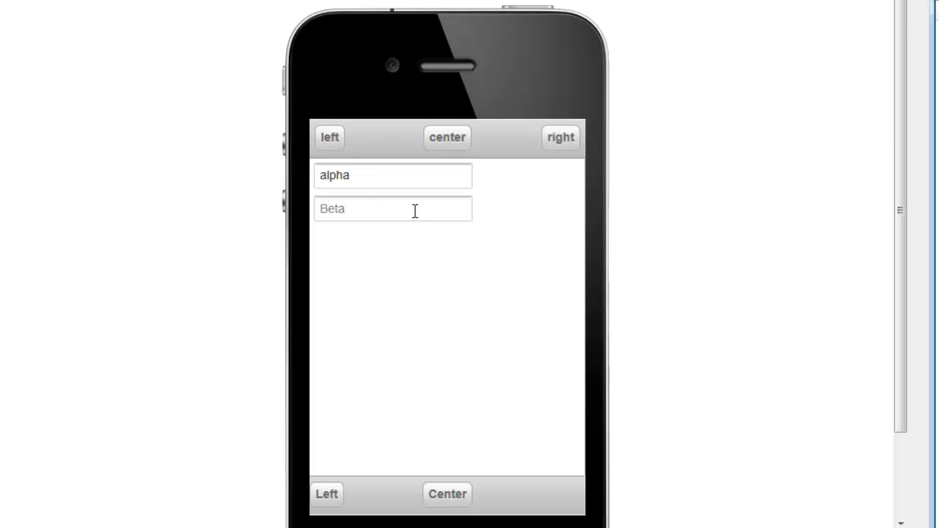
{"action": "type", "text": "2"}
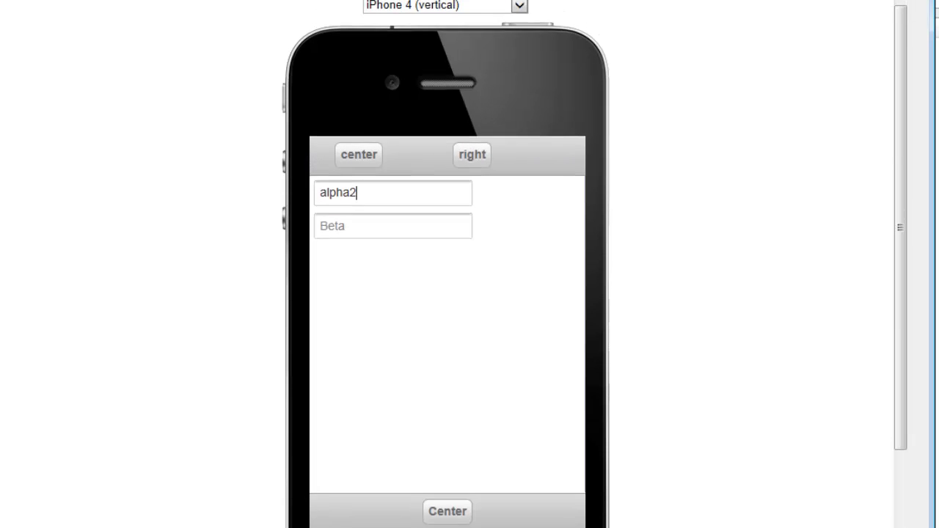
Return to the design and set the header's left button to Preserve its space when hidden, in its client-side show/hide expression
{"action": "left_click", "coordinate": [32, 9]}
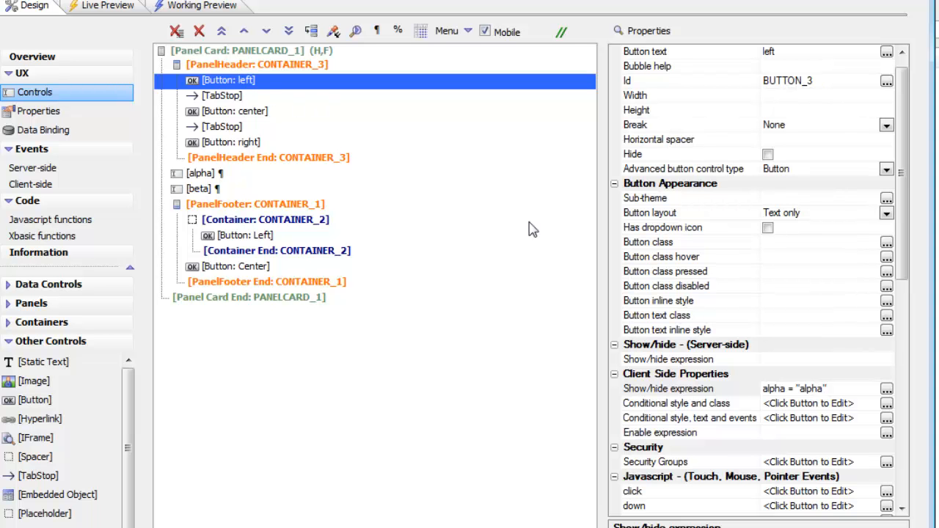
{"action": "left_click", "coordinate": [669, 390]}
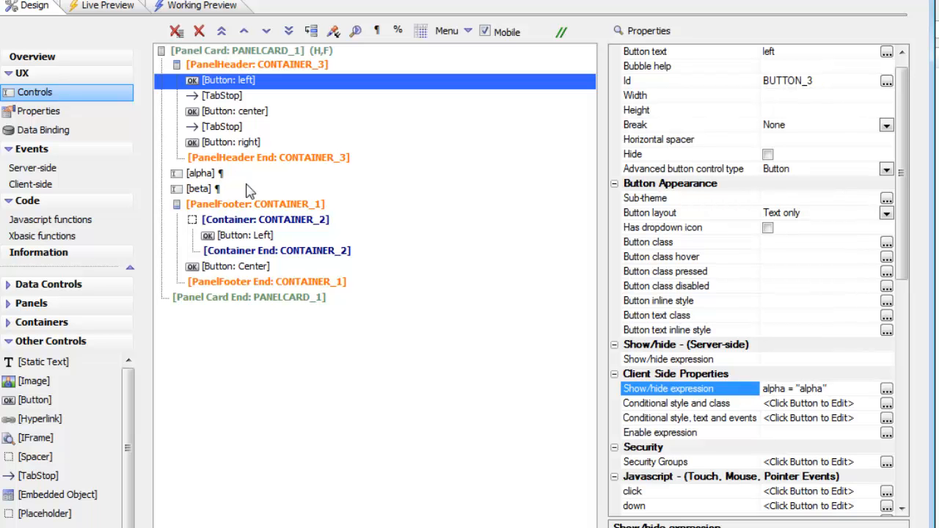
{"action": "left_click", "coordinate": [886, 390]}
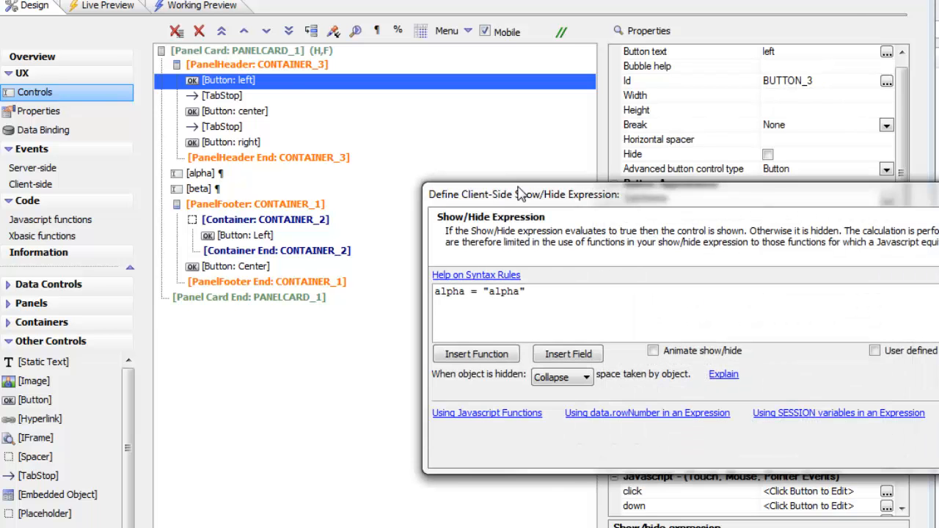
{"action": "left_click_drag", "start_coordinate": [564, 200], "coordinate": [277, 44]}
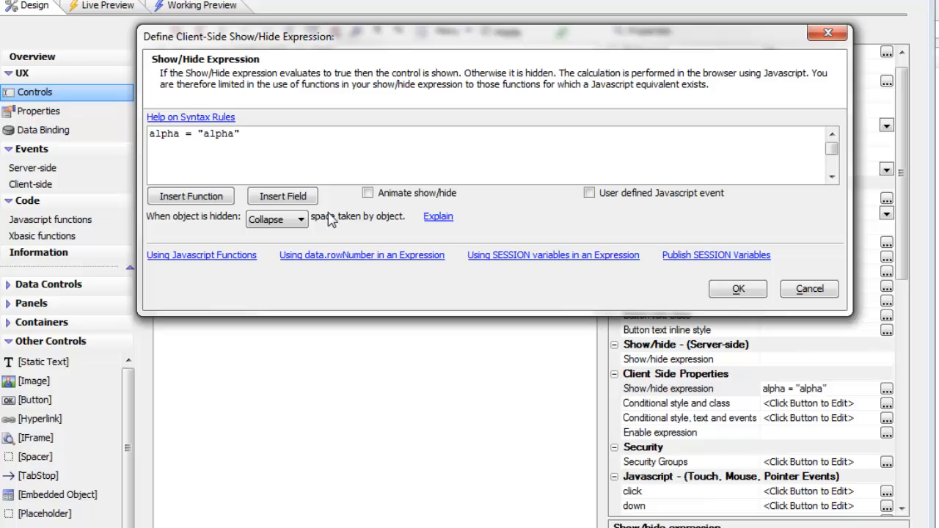
{"action": "left_click", "coordinate": [280, 221]}
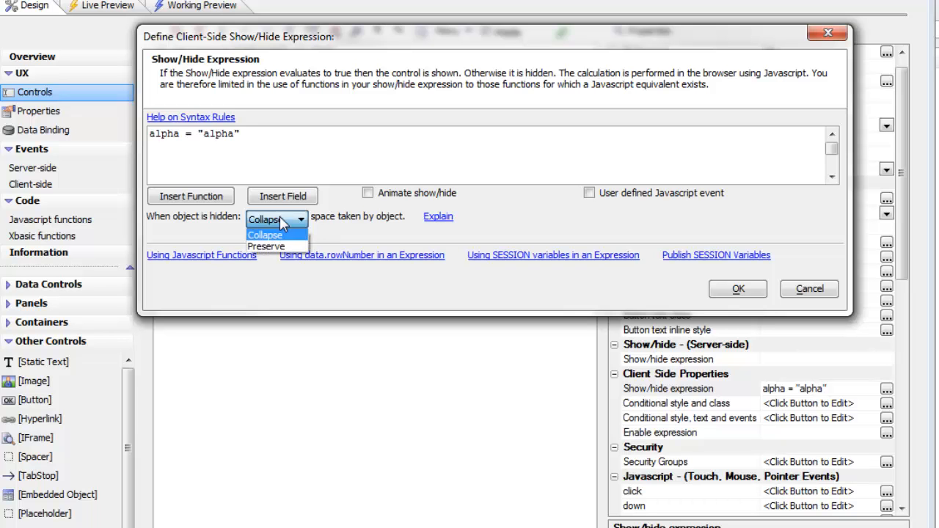
{"action": "left_click", "coordinate": [282, 247]}
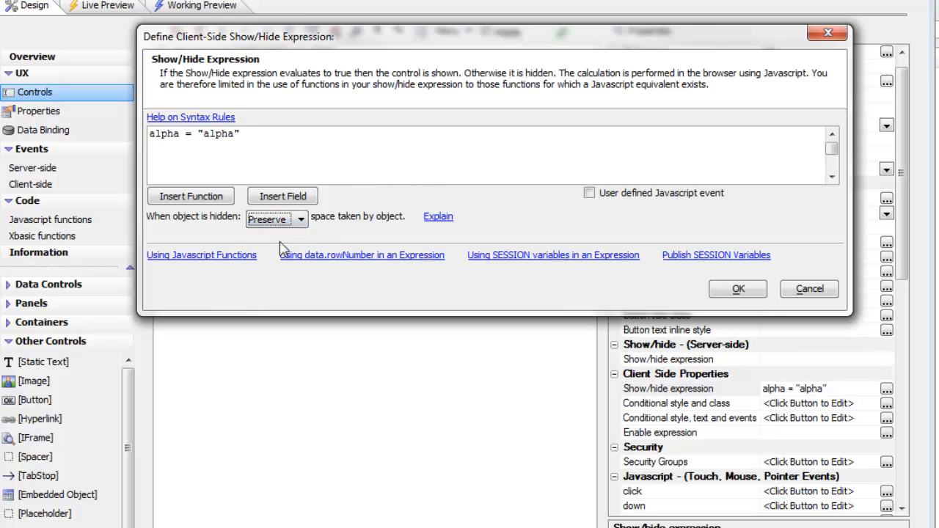
Read the explanation of the Collapse and Preserve options, and accept the left button's show/hide settings
{"action": "left_click", "coordinate": [436, 217]}
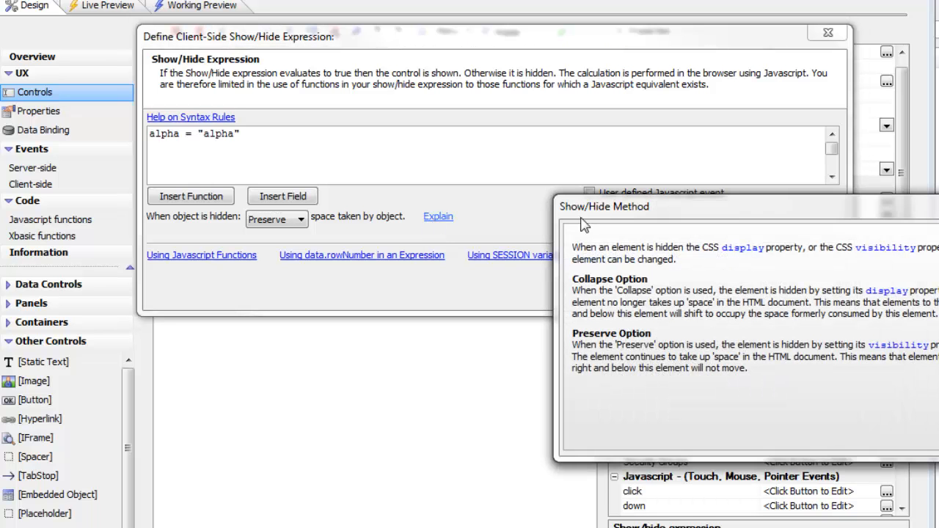
{"action": "left_click_drag", "start_coordinate": [602, 209], "coordinate": [389, 156]}
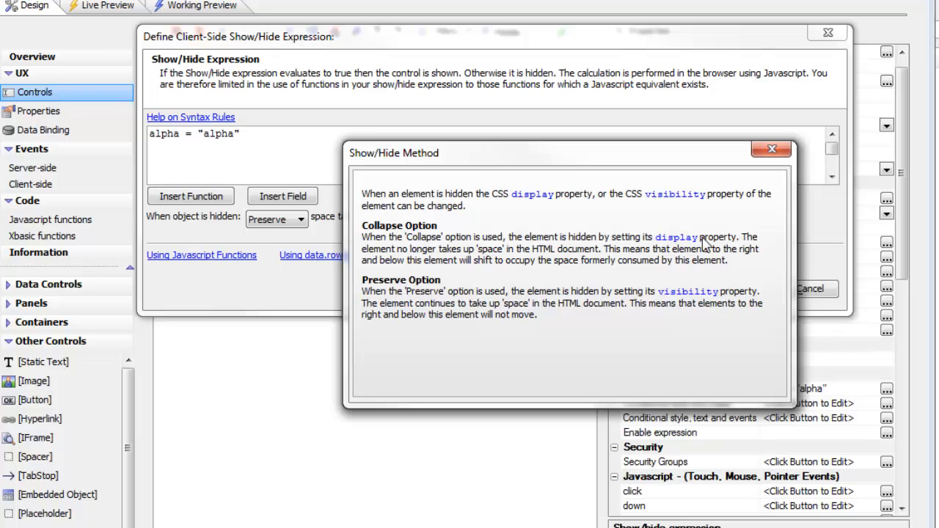
{"action": "left_click", "coordinate": [770, 152]}
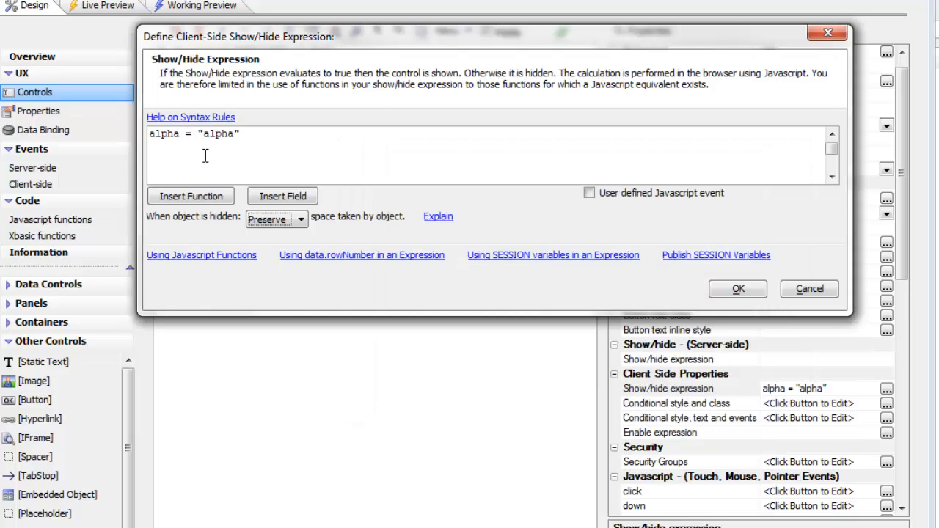
{"action": "left_click", "coordinate": [735, 290]}
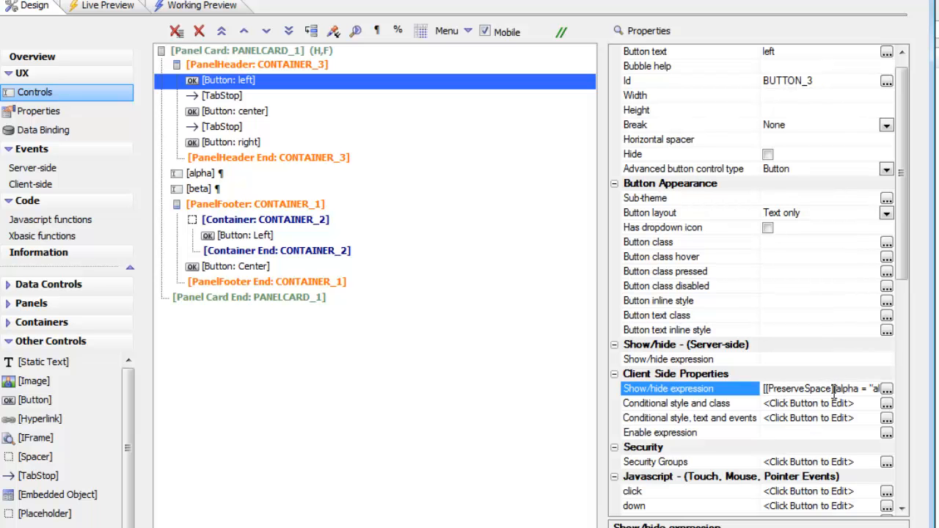
Test the preserved header spacing in the working preview by changing the first field to alpha2
{"action": "left_click", "coordinate": [201, 5]}
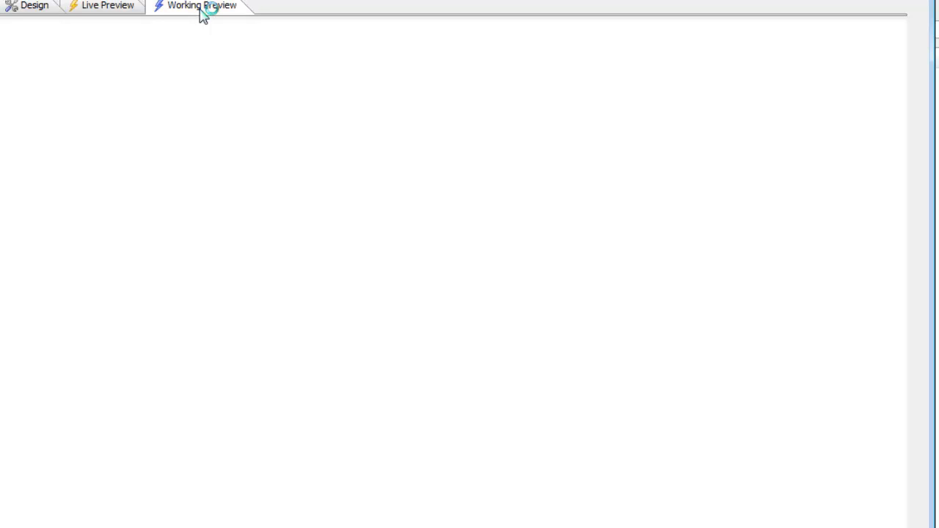
{"action": "left_click", "coordinate": [365, 168]}
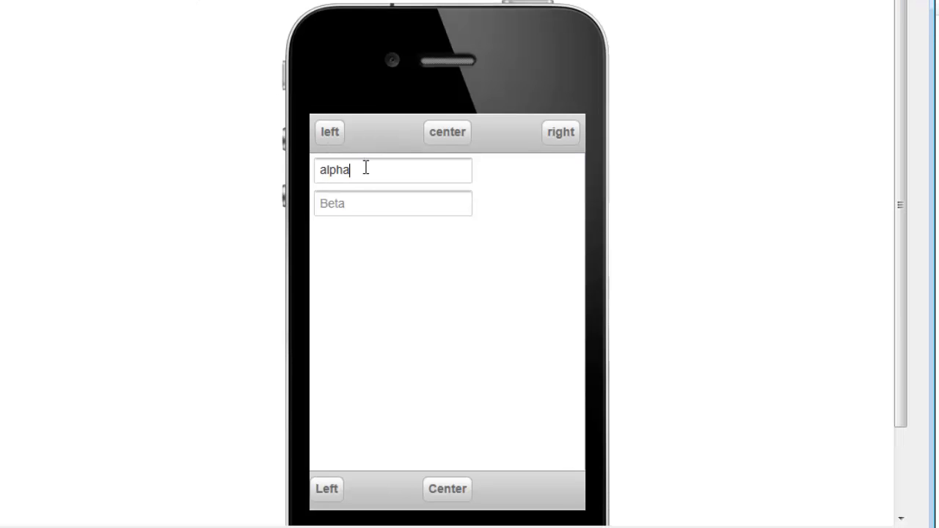
{"action": "type", "text": "2"}
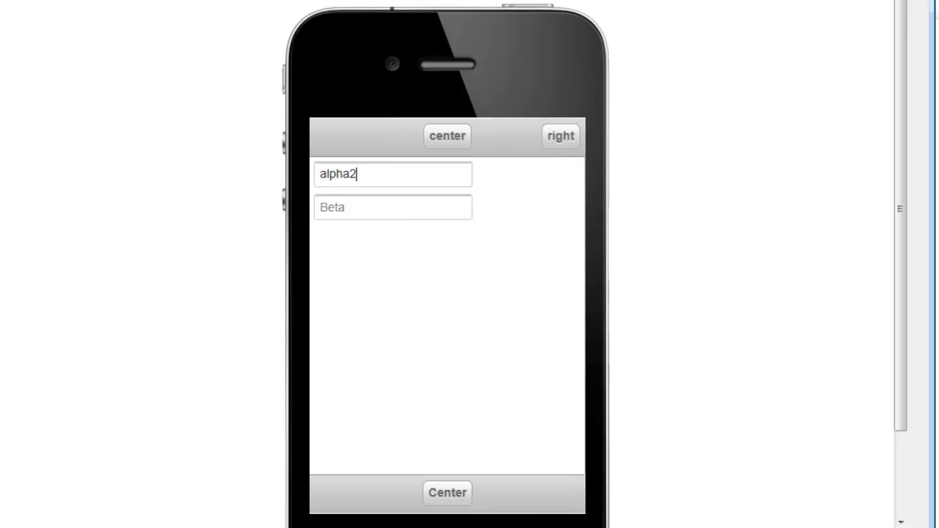
Back in the design, examine the panel footer's CONTAINER_2 around the Left button and its client-side show/hide expression
{"action": "left_click", "coordinate": [27, 11]}
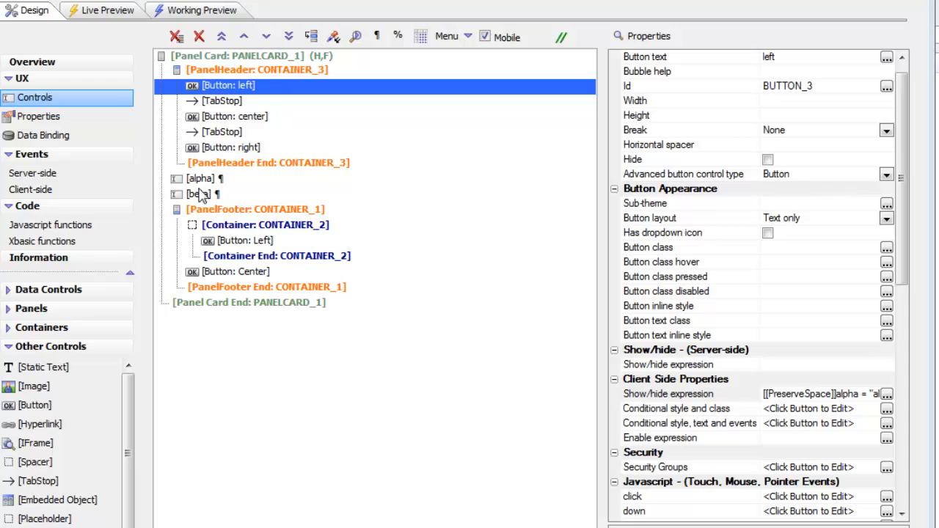
{"action": "left_click", "coordinate": [256, 210]}
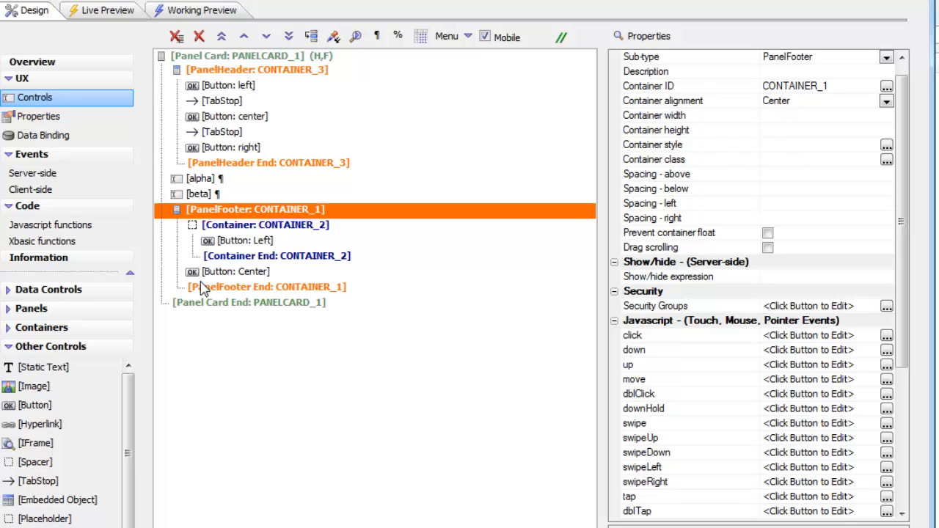
{"action": "left_click", "coordinate": [238, 226]}
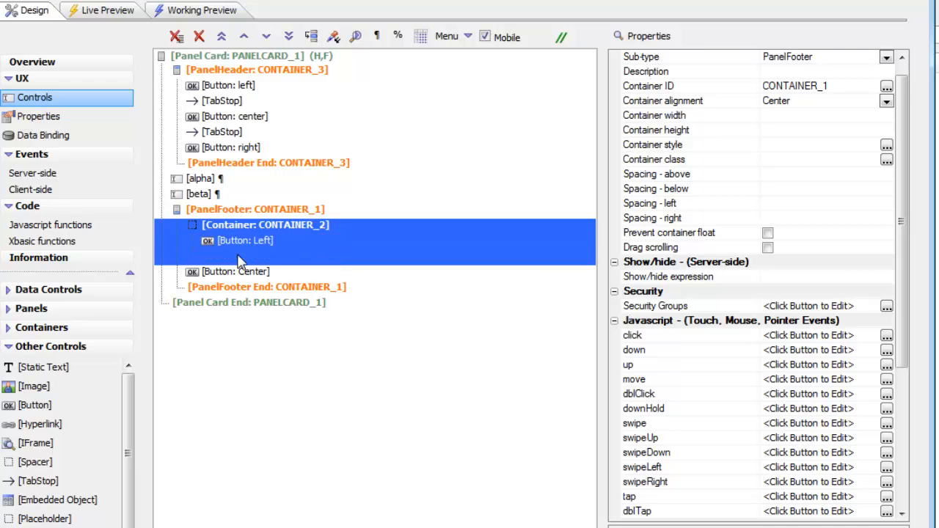
{"action": "left_click", "coordinate": [243, 240]}
{"action": "left_click", "coordinate": [265, 228]}
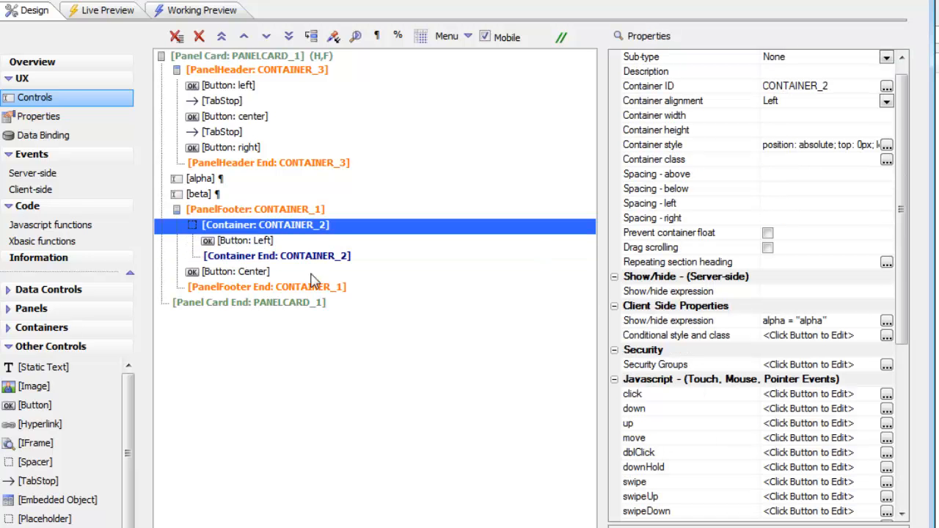
{"action": "left_click", "coordinate": [668, 323]}
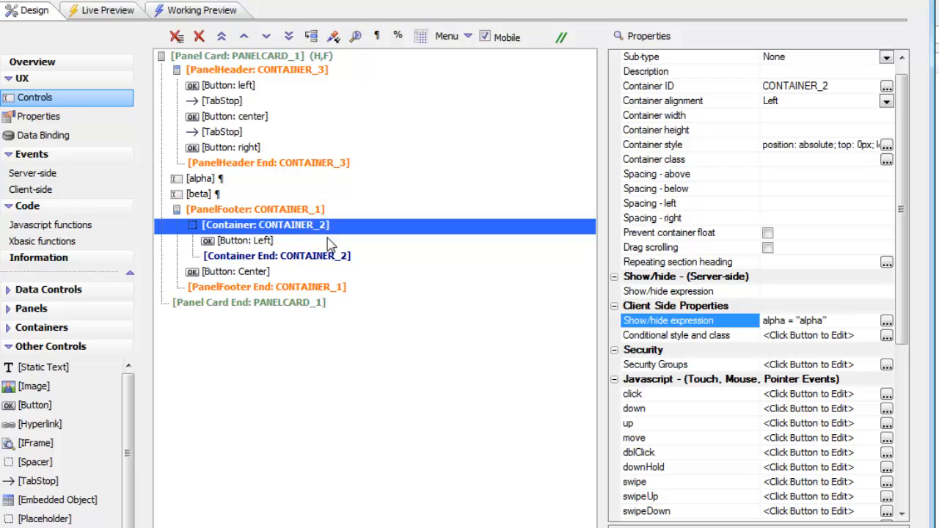
Edit CONTAINER_2's style CSS so that padding-right becomes padding-left, keeping 6px, and save the style
{"action": "left_click", "coordinate": [685, 146]}
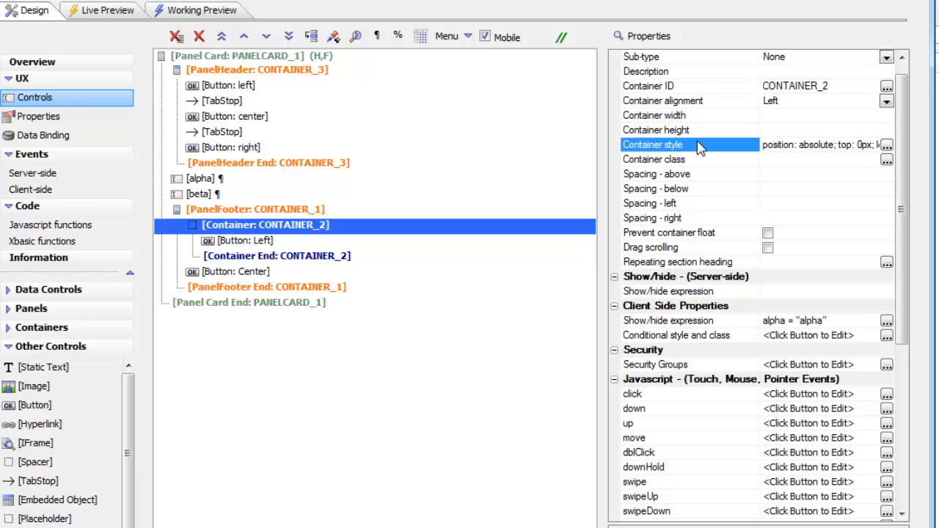
{"action": "left_click", "coordinate": [886, 145]}
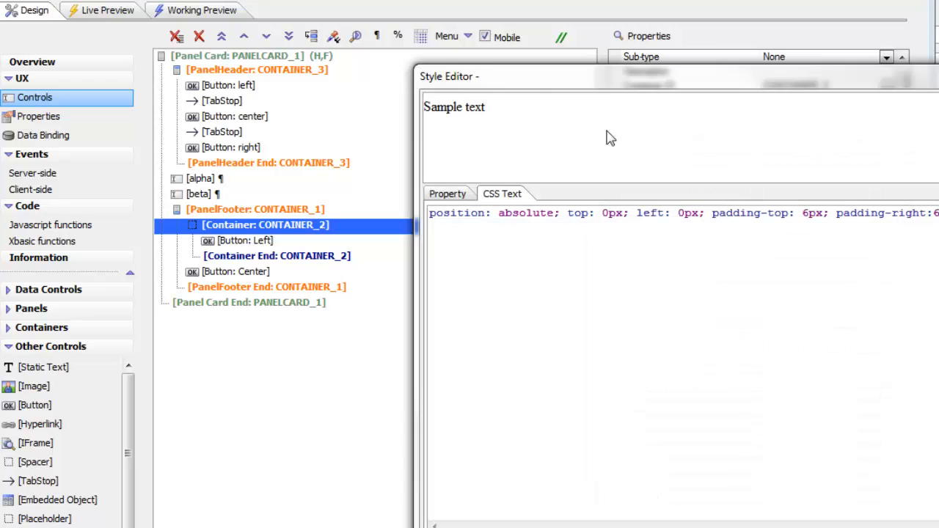
{"action": "left_click_drag", "start_coordinate": [584, 84], "coordinate": [344, 196]}
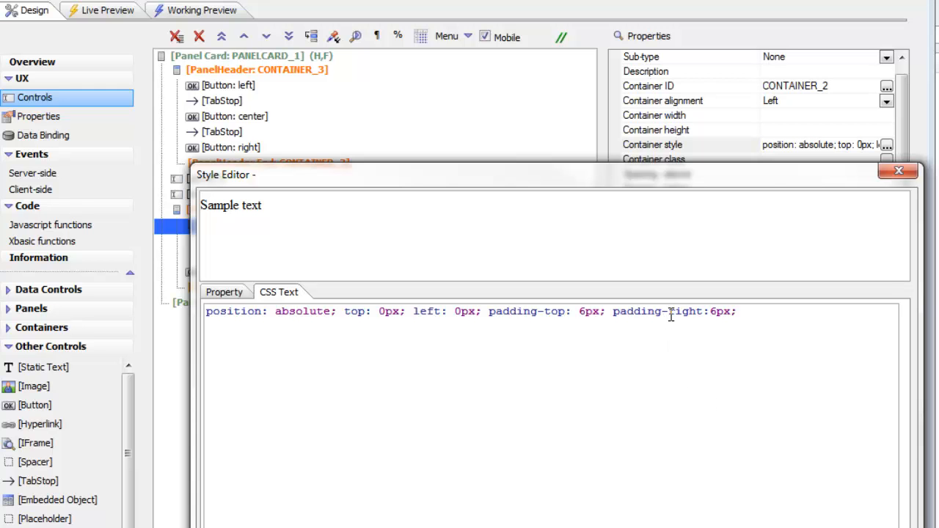
{"action": "left_click_drag", "start_coordinate": [668, 313], "coordinate": [703, 314]}
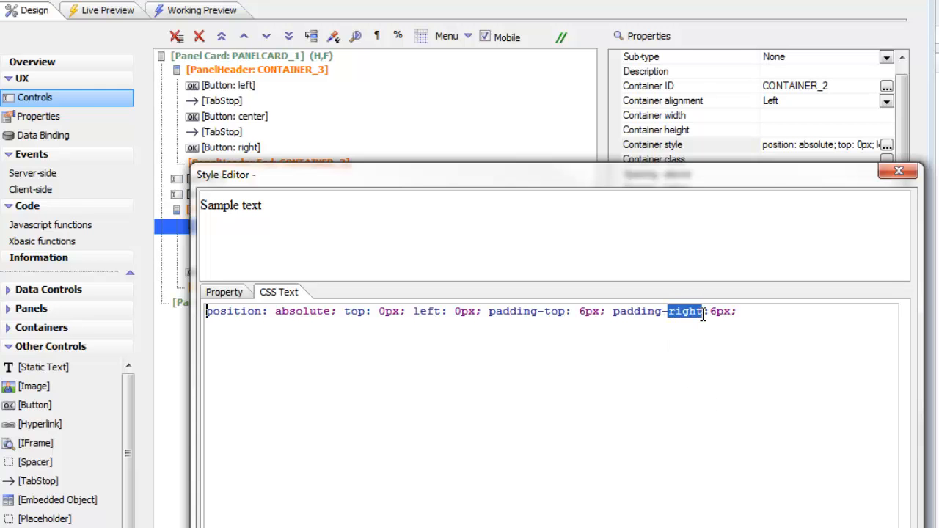
{"action": "type", "text": "left"}
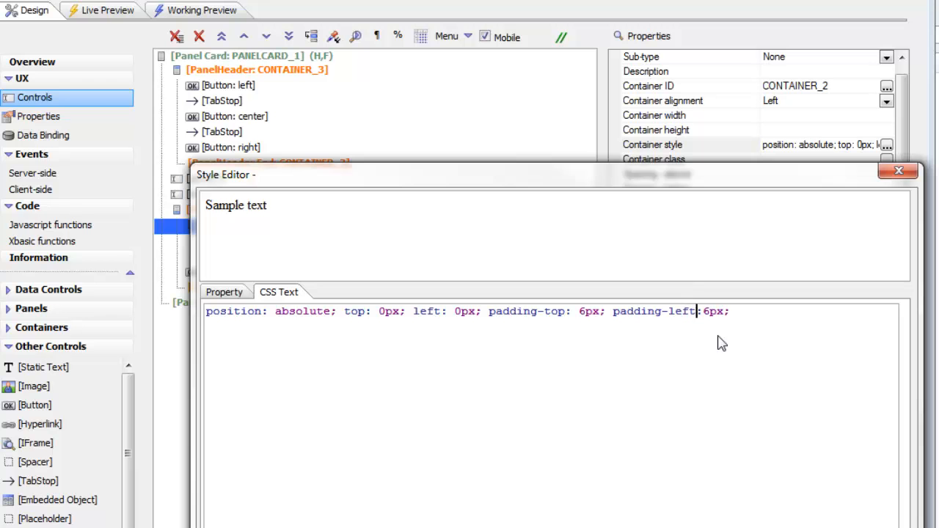
{"action": "left_click", "coordinate": [442, 526]}
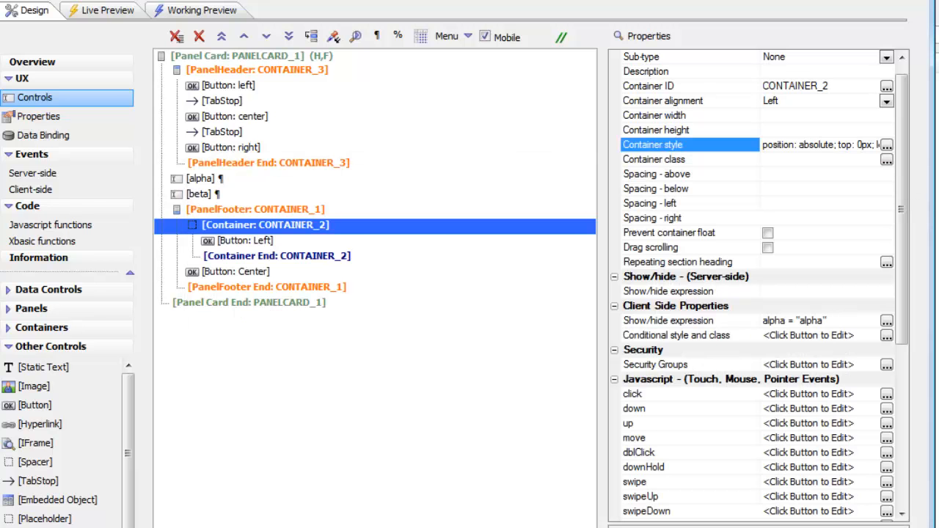
Test the header and footer layout in the working preview by changing the first field to alpha2 and back to alpha
{"action": "left_click", "coordinate": [202, 9]}
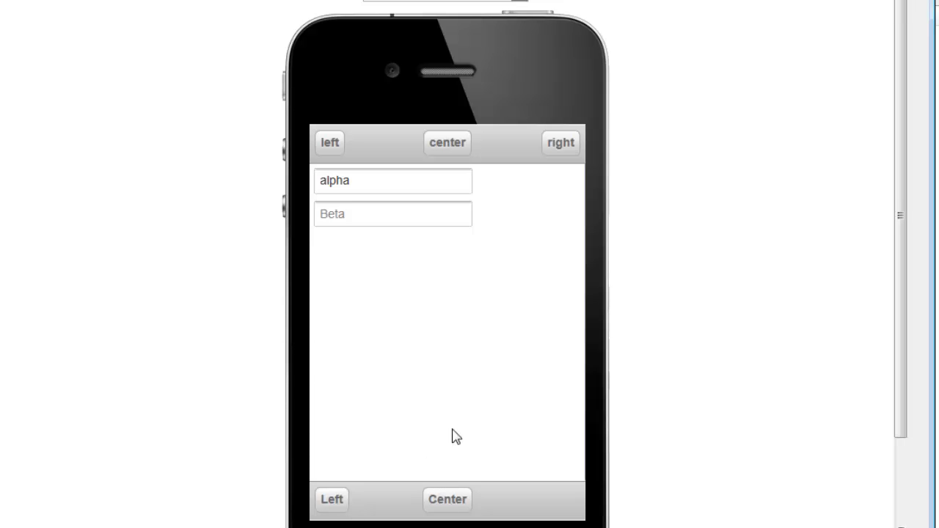
{"action": "left_click", "coordinate": [369, 182]}
{"action": "type", "text": "2"}
{"action": "left_click", "coordinate": [380, 220]}
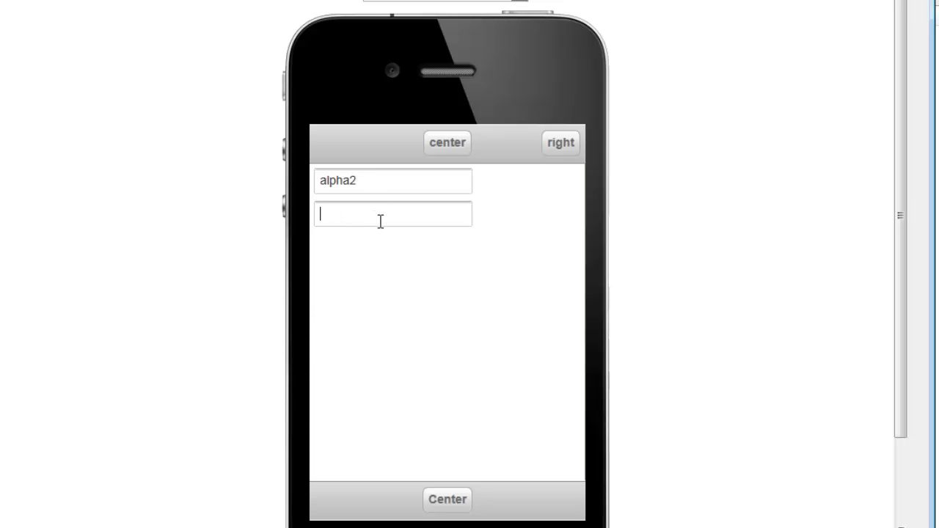
{"action": "left_click", "coordinate": [380, 187]}
{"action": "left_click", "coordinate": [405, 213]}
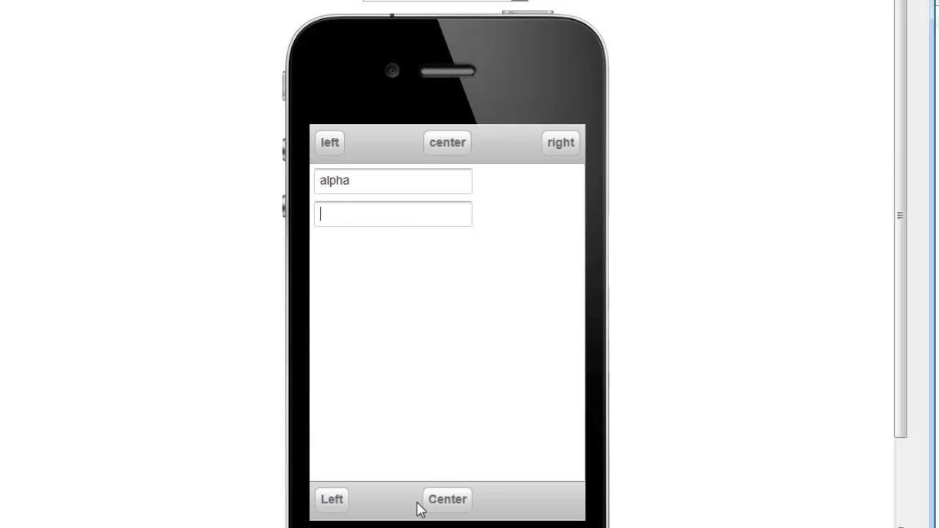